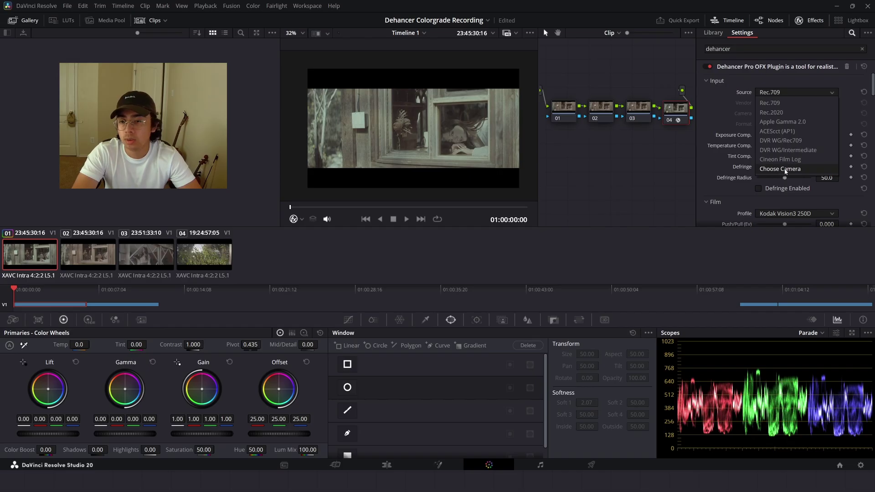
# Set Dehancer's input camera to Sony Cinema Line FX6 with S-Log3 S-Gamut3.Cine ISO 800
pyautogui.click(785, 104)
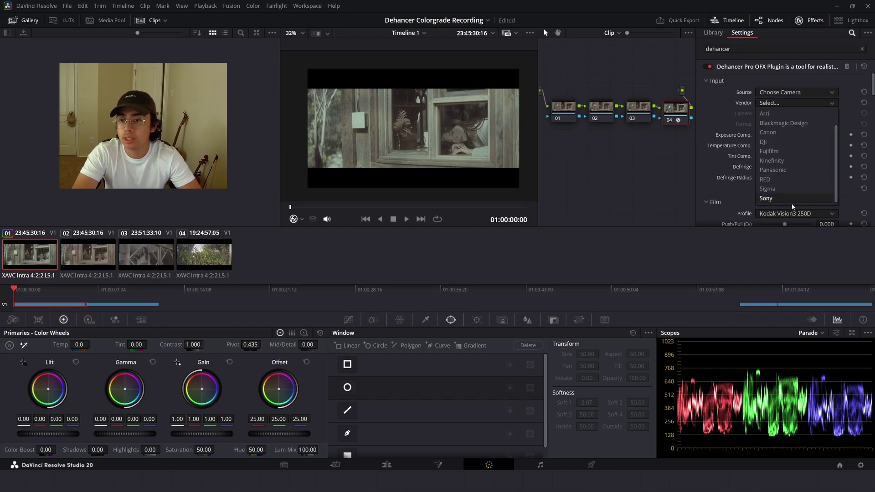
pyautogui.scroll(2, 792, 179)
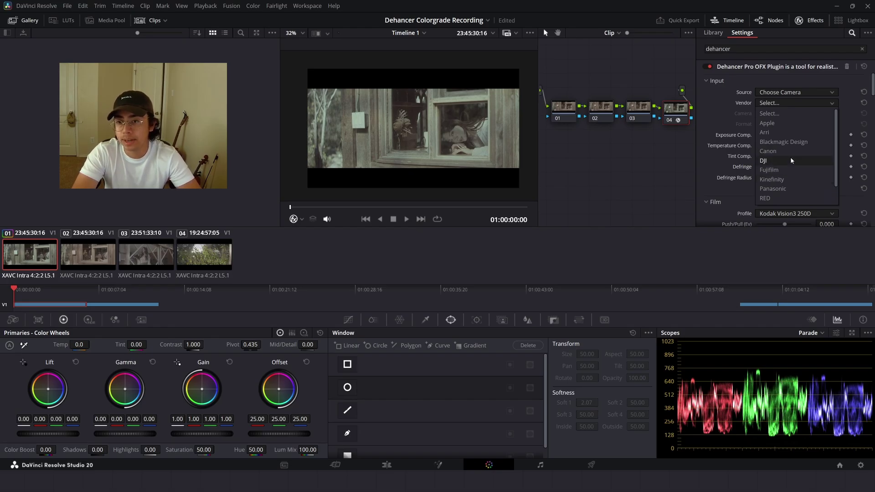
pyautogui.scroll(-2, 783, 176)
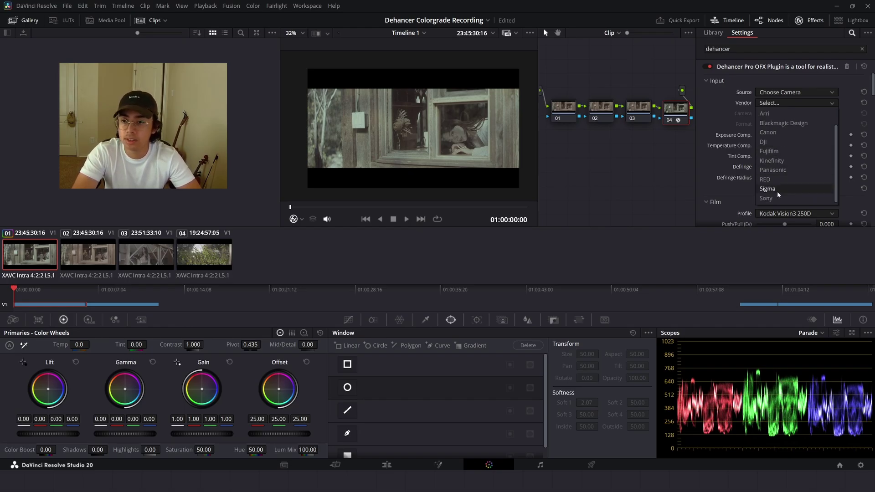
pyautogui.click(775, 198)
pyautogui.click(780, 113)
pyautogui.scroll(-5, 795, 145)
pyautogui.click(795, 135)
pyautogui.click(802, 126)
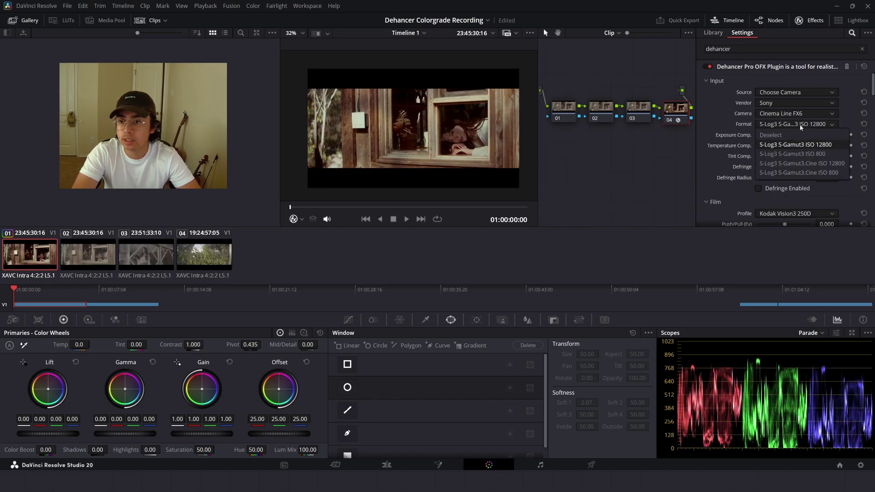
pyautogui.click(808, 180)
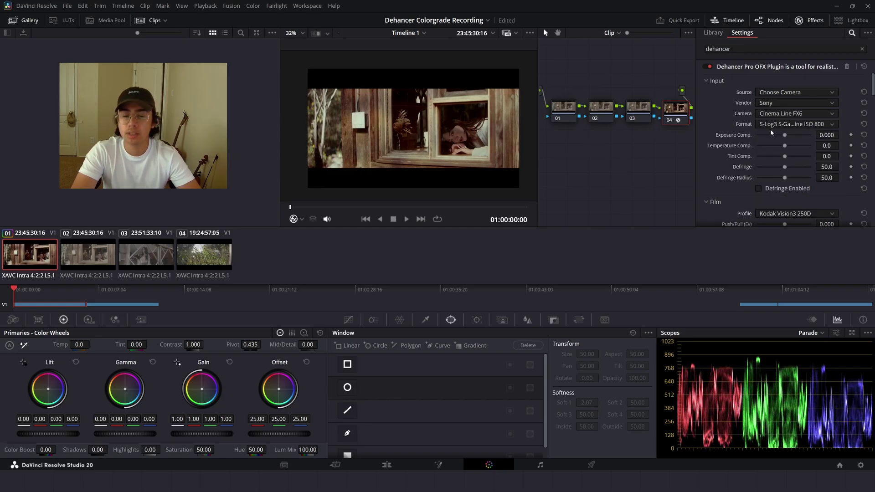
pyautogui.click(569, 111)
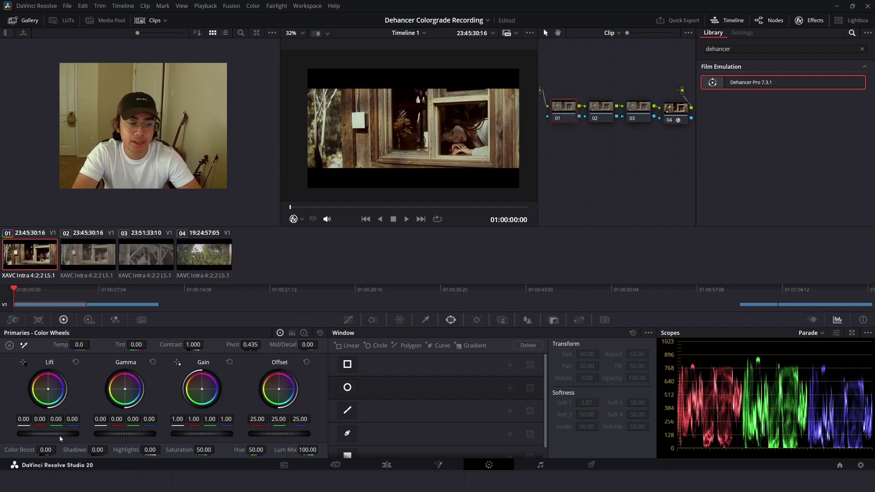
# Raise node 01's Offset to 27.90 and Lift to 0.04, then reselect the Dehancer node
pyautogui.moveTo(48, 433); pyautogui.dragTo(60, 433)
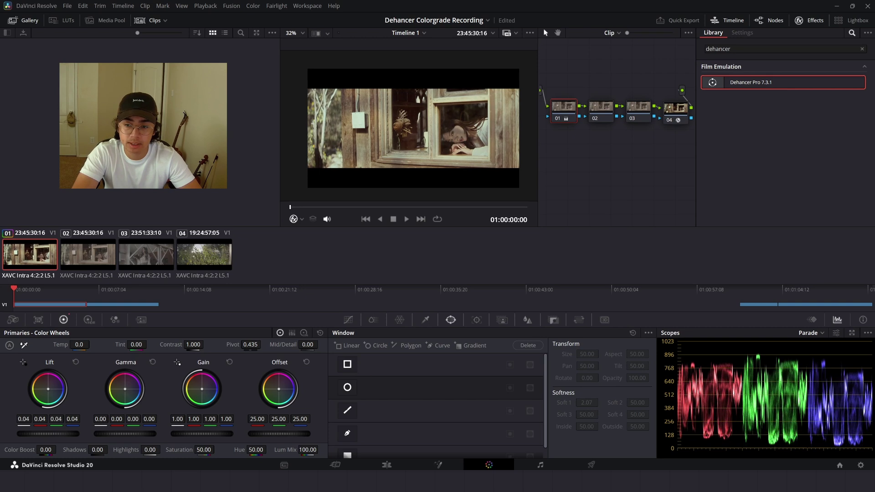
pyautogui.doubleClick(57, 434)
pyautogui.moveTo(278, 433)
pyautogui.mouseDown()
pyautogui.moveTo(303, 433)
pyautogui.moveTo(291, 434)
pyautogui.mouseUp()
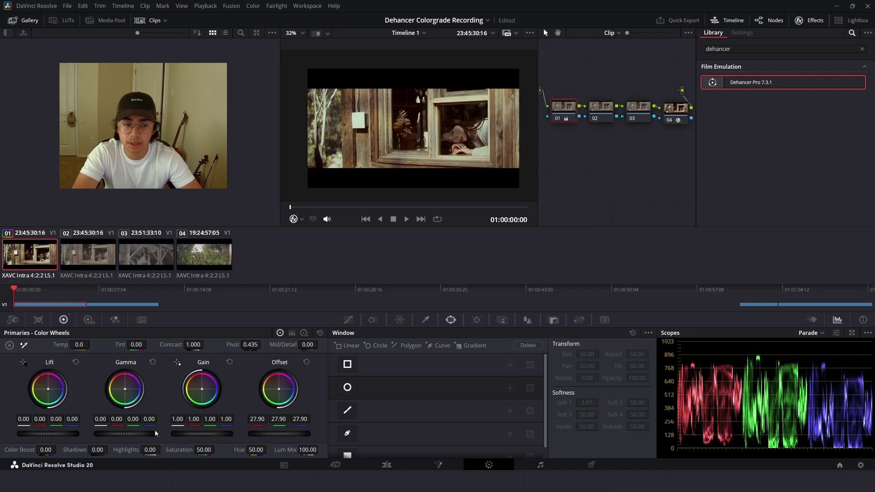
pyautogui.moveTo(67, 436); pyautogui.dragTo(73, 437)
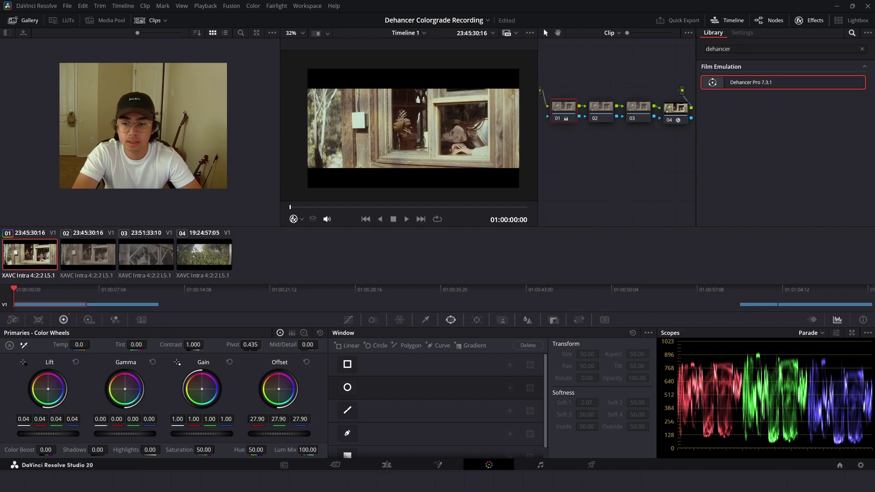
pyautogui.moveTo(752, 82); pyautogui.dragTo(676, 108)
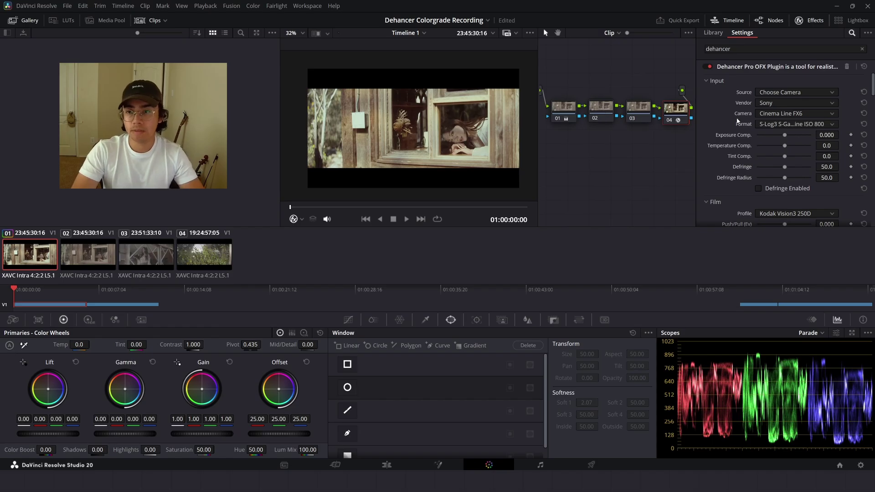
pyautogui.scroll(-2, 758, 151)
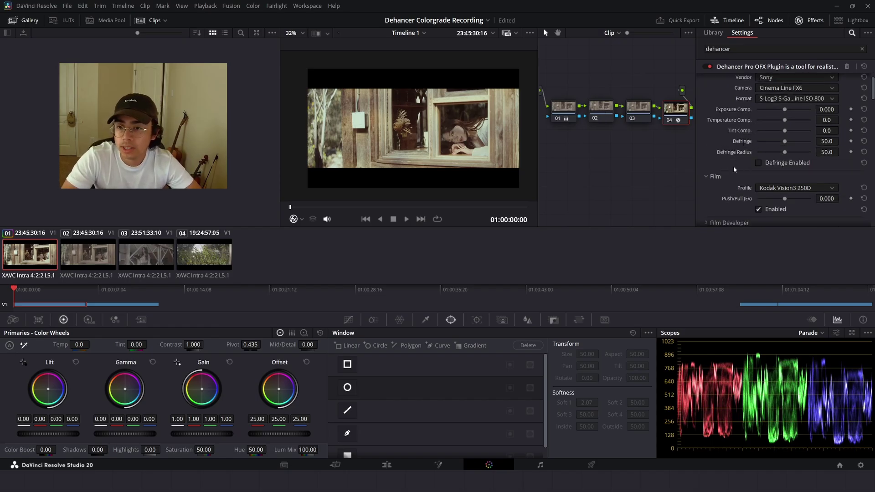
pyautogui.scroll(-1, 727, 171)
pyautogui.scroll(3, 745, 173)
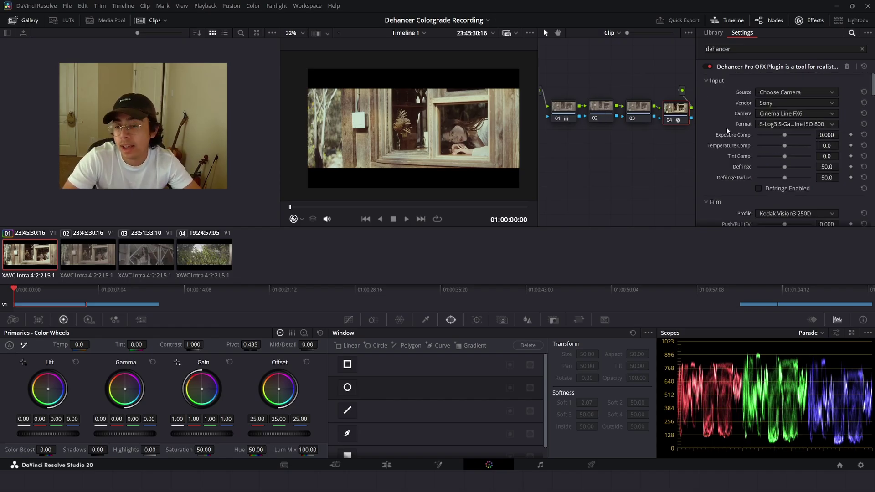
pyautogui.scroll(-3, 721, 155)
pyautogui.scroll(1, 721, 151)
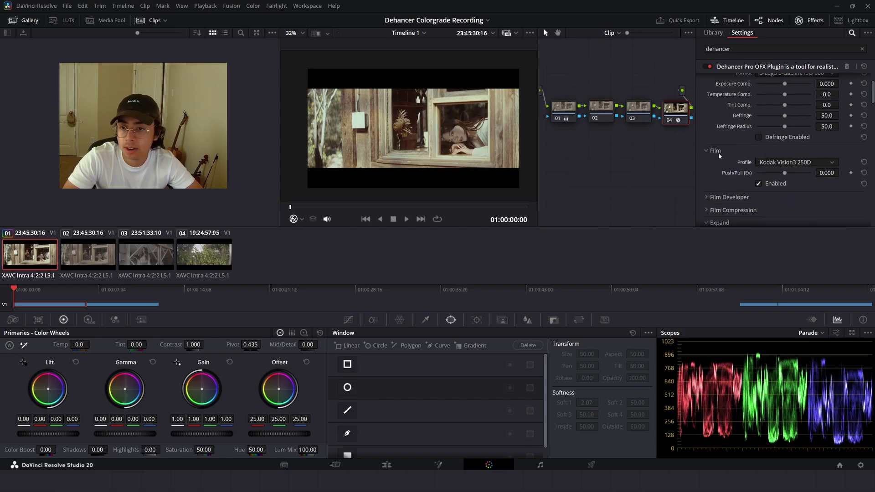
pyautogui.click(786, 162)
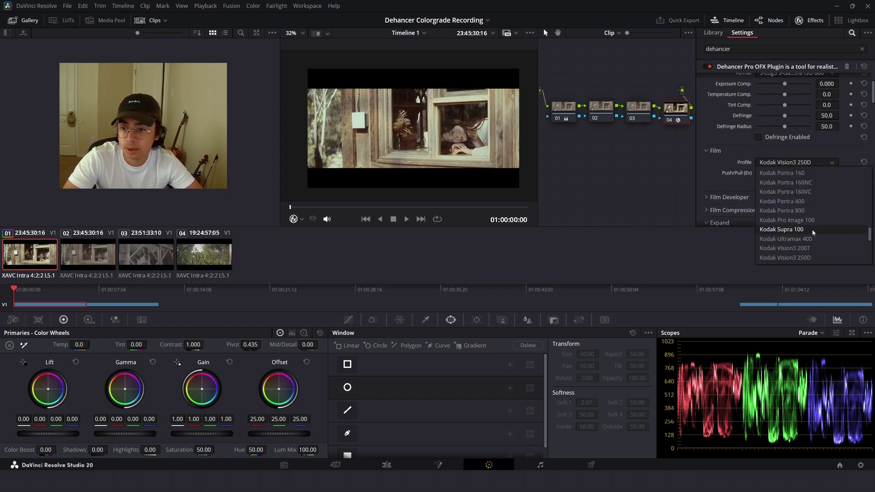
pyautogui.scroll(2, 814, 221)
pyautogui.scroll(20, 808, 206)
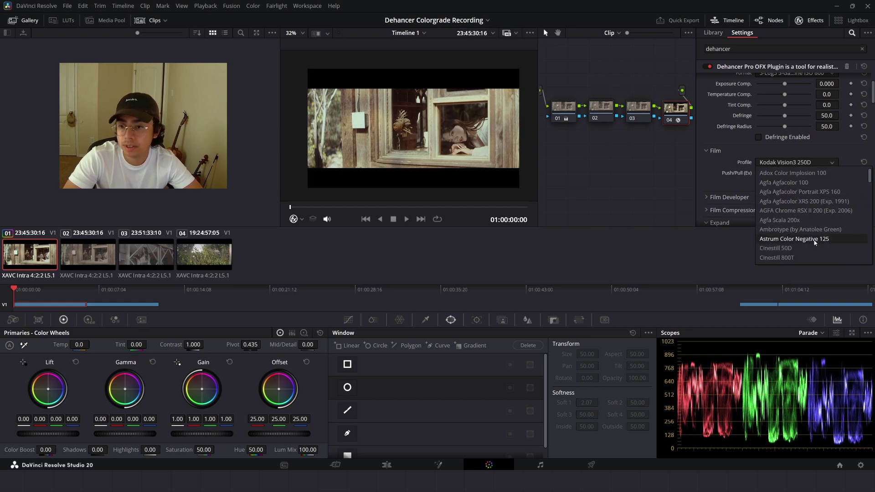
pyautogui.scroll(-10, 811, 219)
pyautogui.click(725, 144)
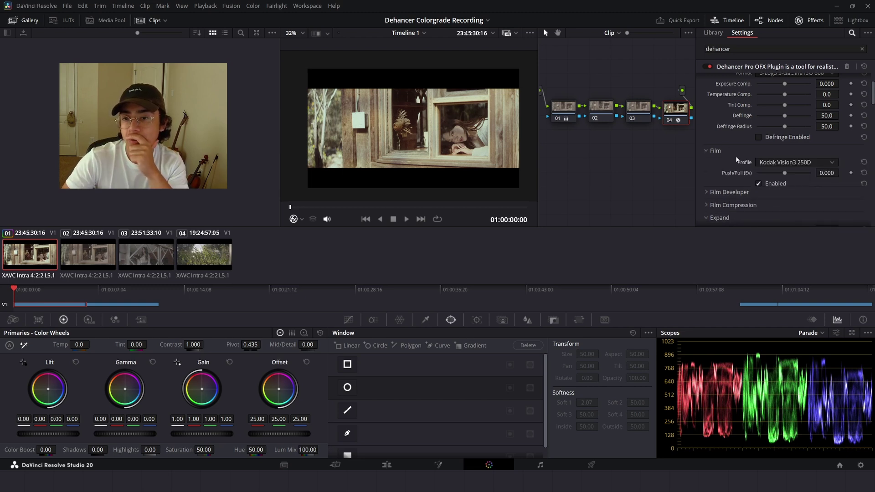
pyautogui.click(604, 119)
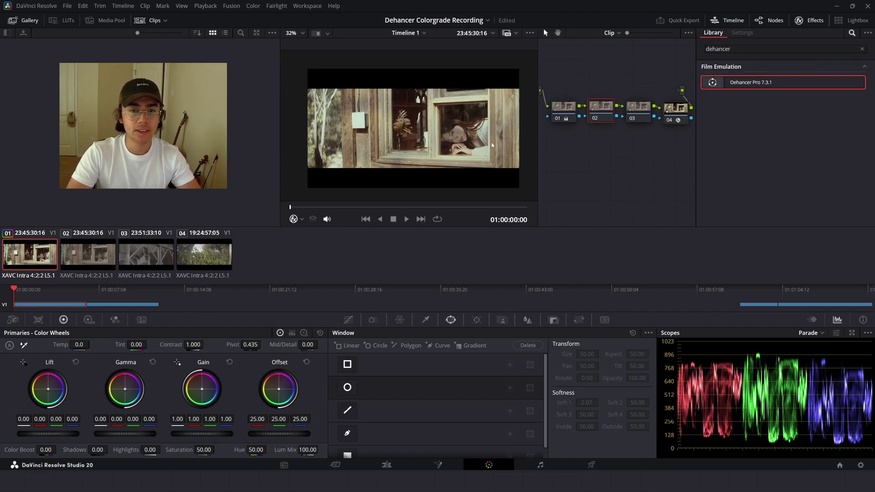
# Change node 02's Color Space and Channels options from its right-click menu
pyautogui.rightClick(603, 113)
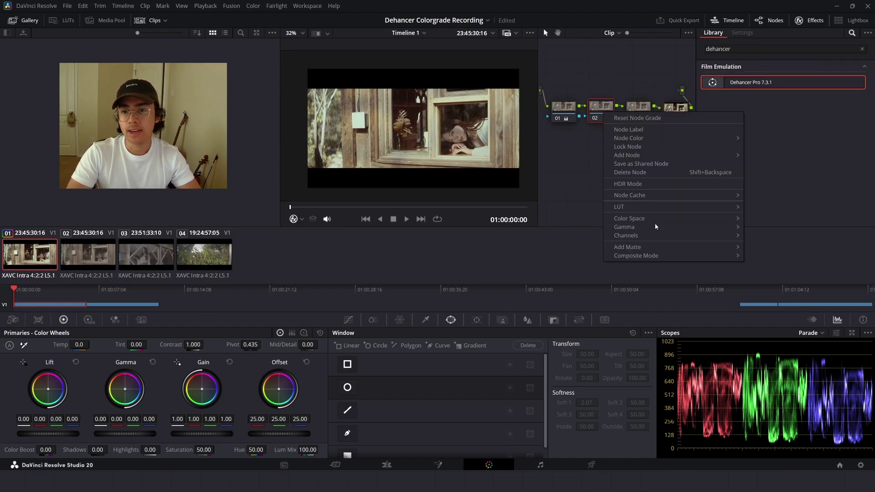
pyautogui.moveTo(660, 219)
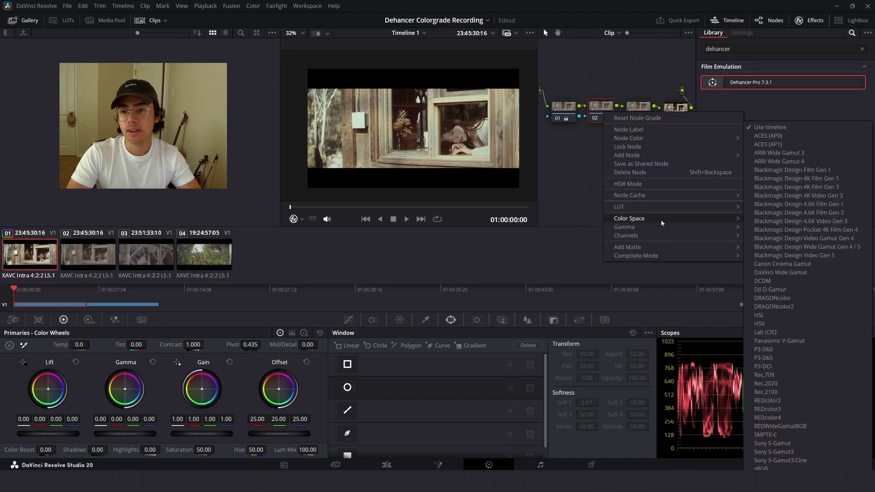
pyautogui.click(769, 313)
pyautogui.rightClick(594, 122)
pyautogui.moveTo(692, 235)
pyautogui.click(756, 234)
pyautogui.rightClick(604, 110)
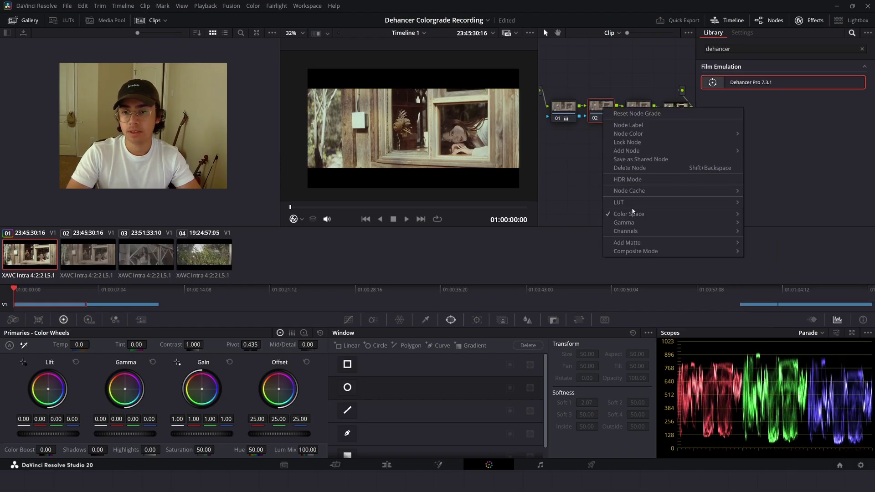
pyautogui.click(635, 232)
pyautogui.rightClick(608, 111)
pyautogui.moveTo(638, 231)
pyautogui.click(769, 246)
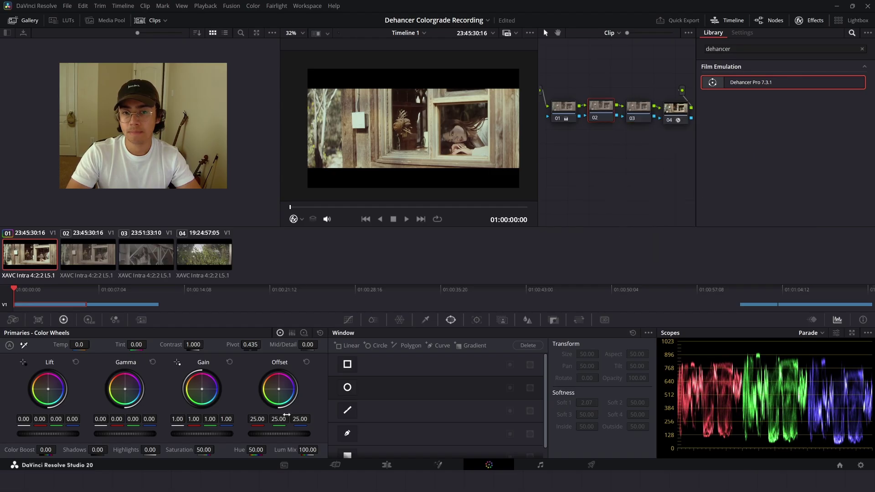
# Raise node 02's Gain to 1.60 to brighten the highlights
pyautogui.moveTo(208, 436); pyautogui.dragTo(246, 437)
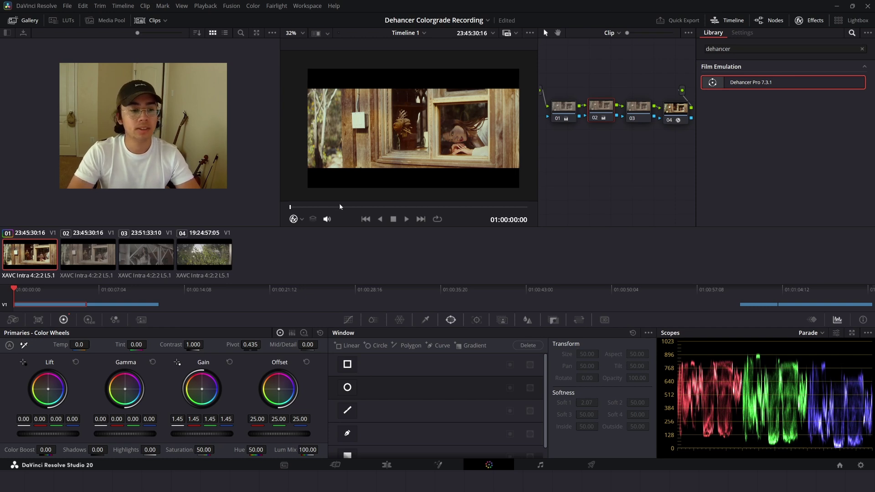
pyautogui.moveTo(202, 433); pyautogui.dragTo(217, 433)
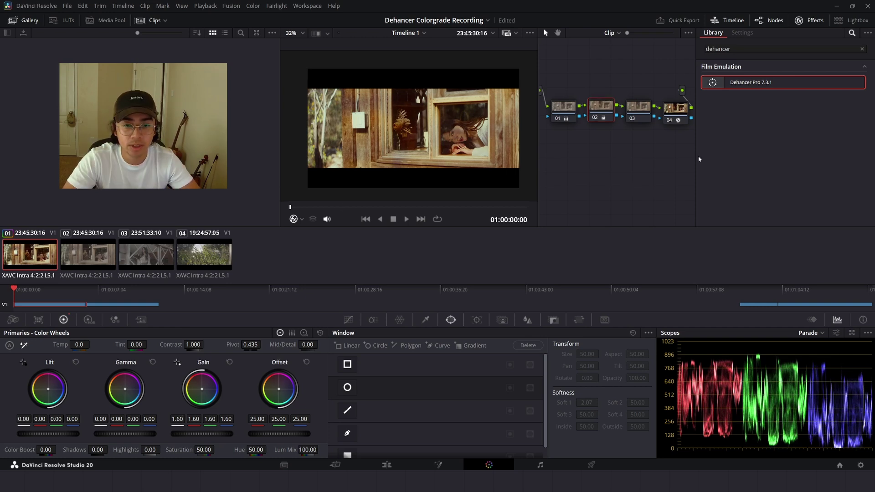
pyautogui.click(674, 110)
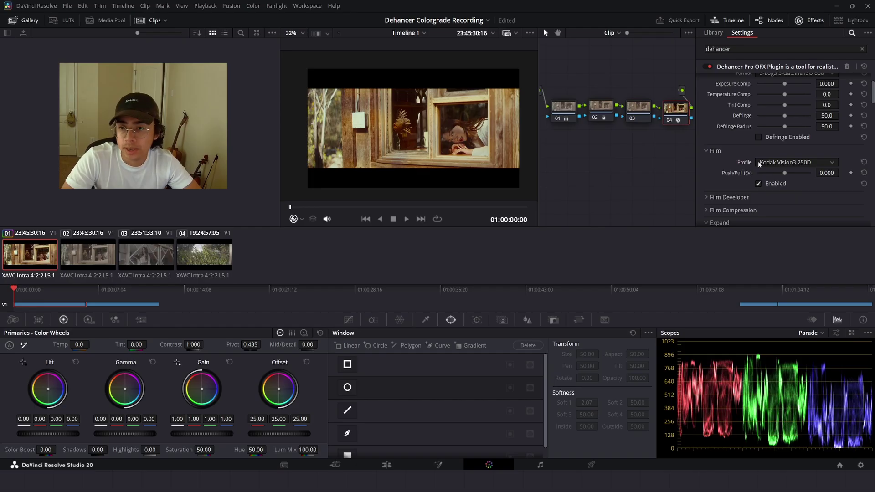
# Expand Film Developer, set Color Boost to 10.5 and preview the clip full screen
pyautogui.scroll(2, 733, 154)
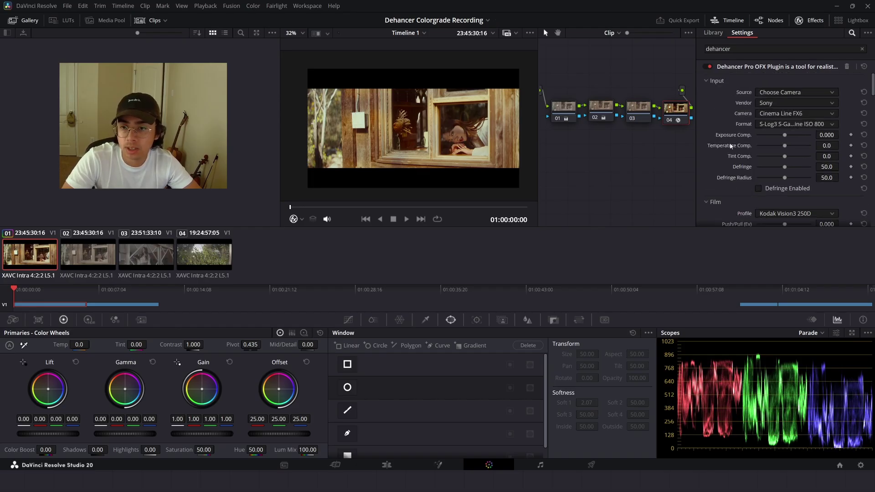
pyautogui.scroll(-3, 735, 143)
pyautogui.click(716, 172)
pyautogui.scroll(-2, 729, 180)
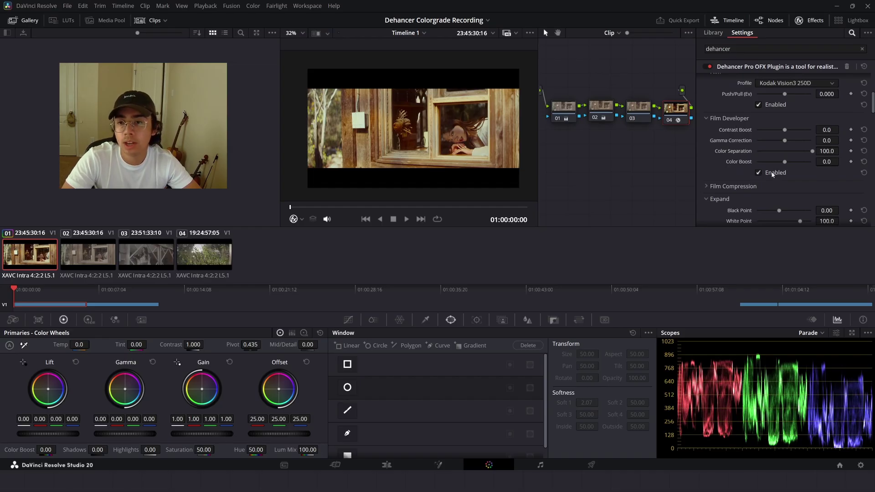
pyautogui.moveTo(826, 162); pyautogui.dragTo(841, 162)
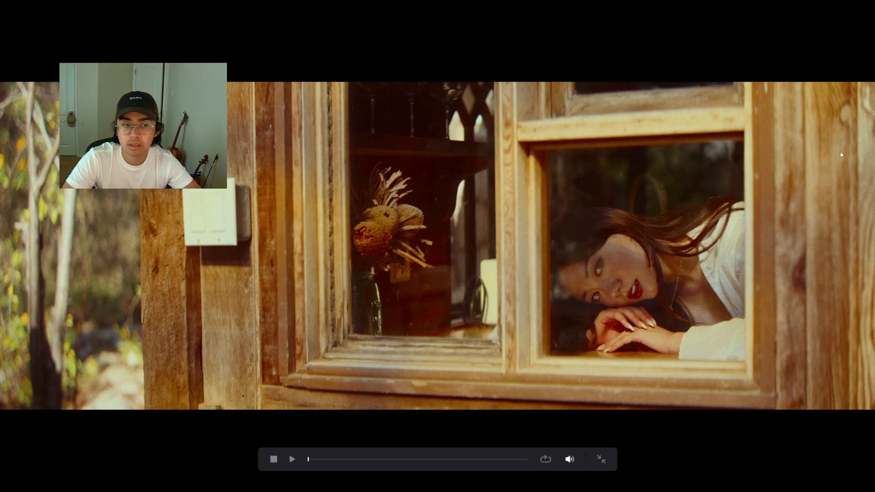
pyautogui.press('Escape')
pyautogui.scroll(5, 737, 144)
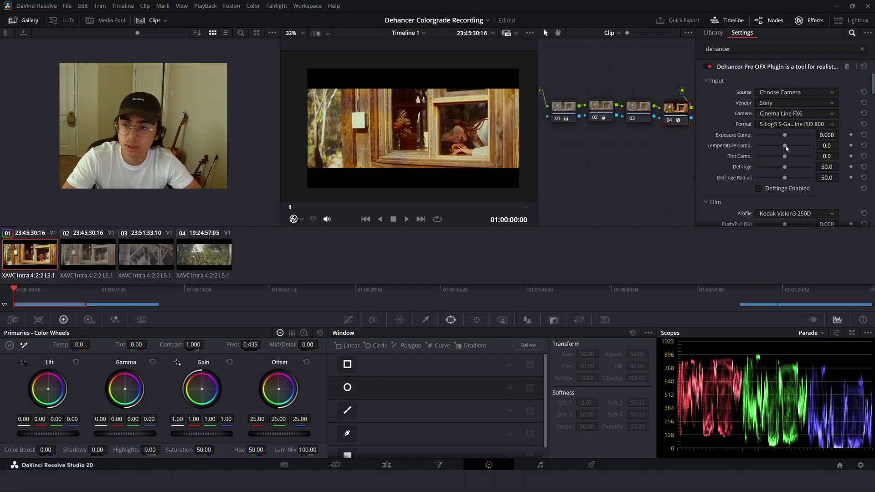
# Set Dehancer's input Temperature Comp. to -8.0 and preview it in the Cinema Viewer
pyautogui.moveTo(784, 146)
pyautogui.mouseDown()
pyautogui.moveTo(811, 145)
pyautogui.moveTo(782, 146)
pyautogui.mouseUp()
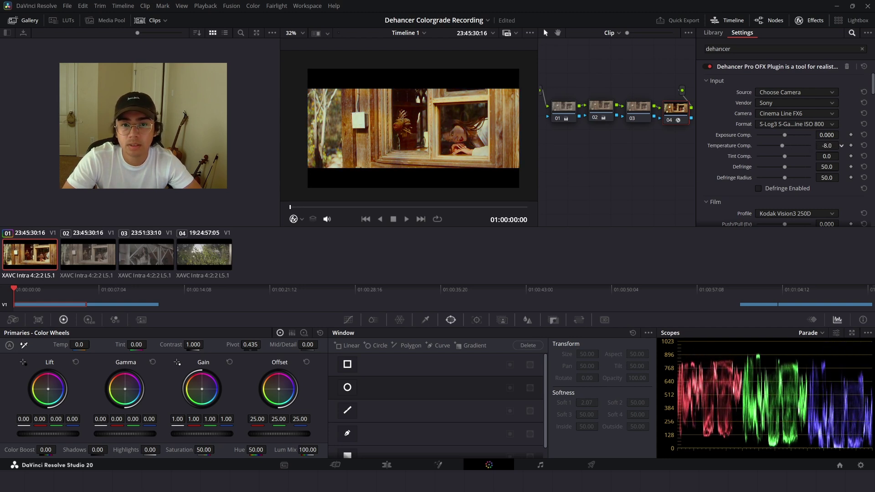
pyautogui.press('p')
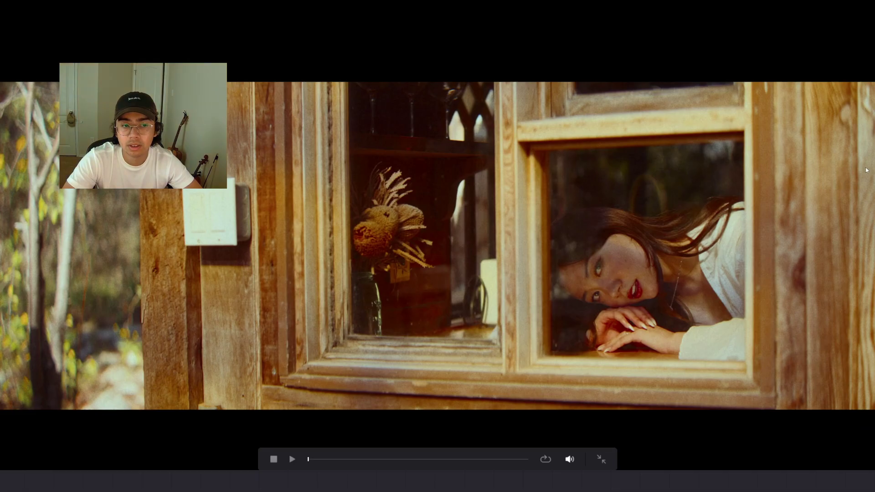
pyautogui.press('p')
# Enable Film Compression with Tonal Range raised to 71.2 and Impact at 60.0
pyautogui.scroll(-5, 742, 182)
pyautogui.click(730, 163)
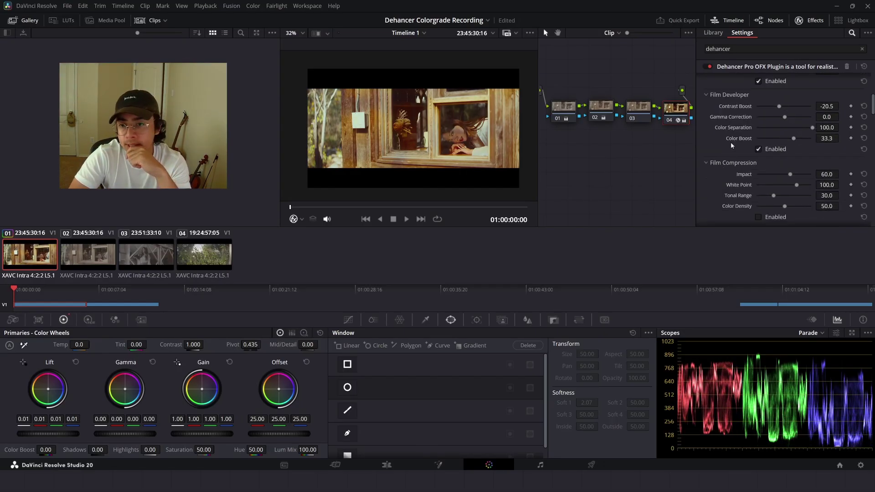
pyautogui.scroll(-1, 725, 140)
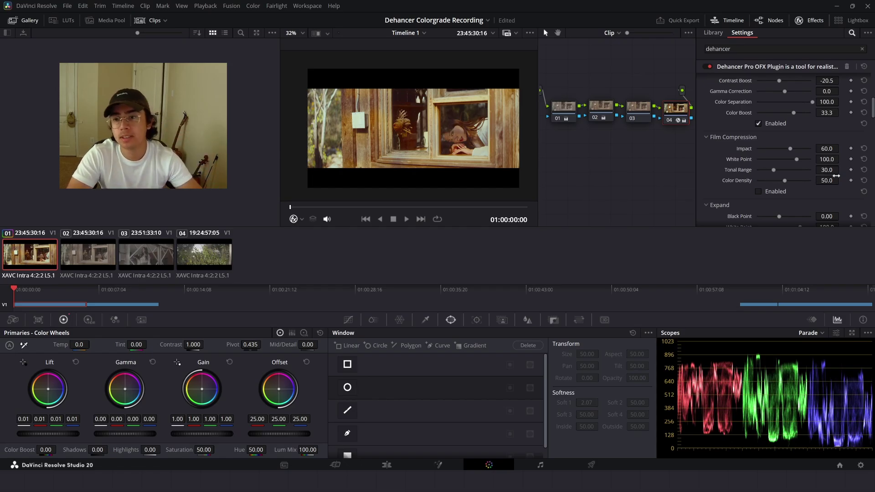
pyautogui.moveTo(830, 170); pyautogui.dragTo(734, 217)
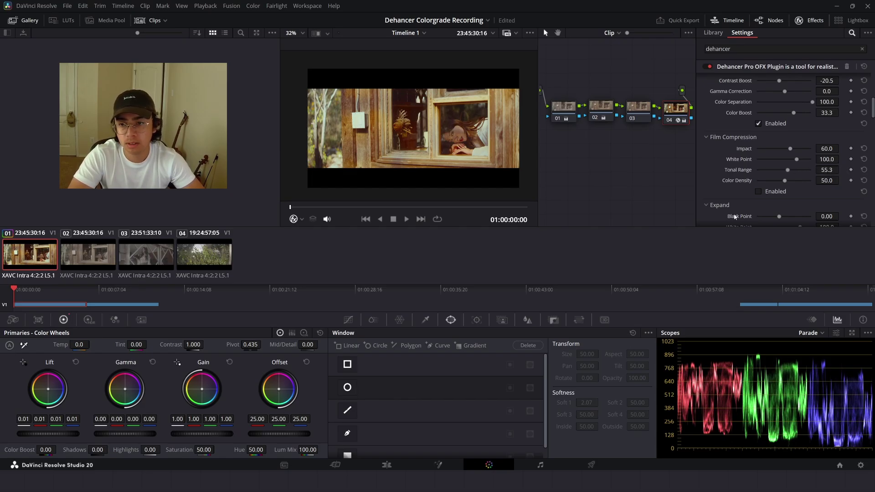
pyautogui.click(758, 191)
pyautogui.moveTo(827, 170); pyautogui.dragTo(841, 169)
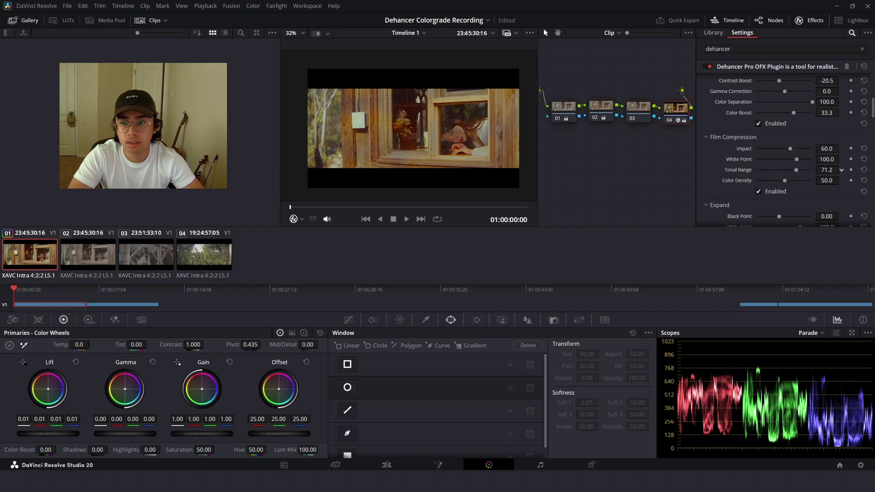
pyautogui.scroll(-5, 724, 137)
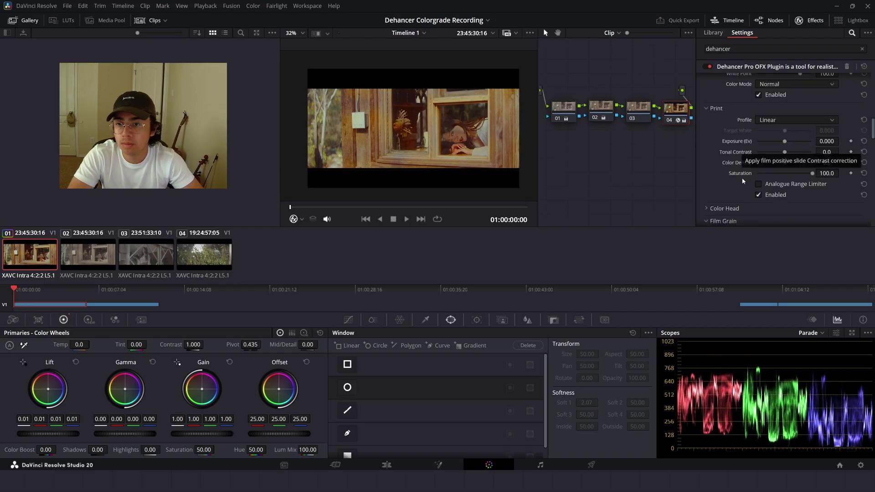
# Choose Kodak 2383 Print Film as the print profile and preview it full screen
pyautogui.click(790, 122)
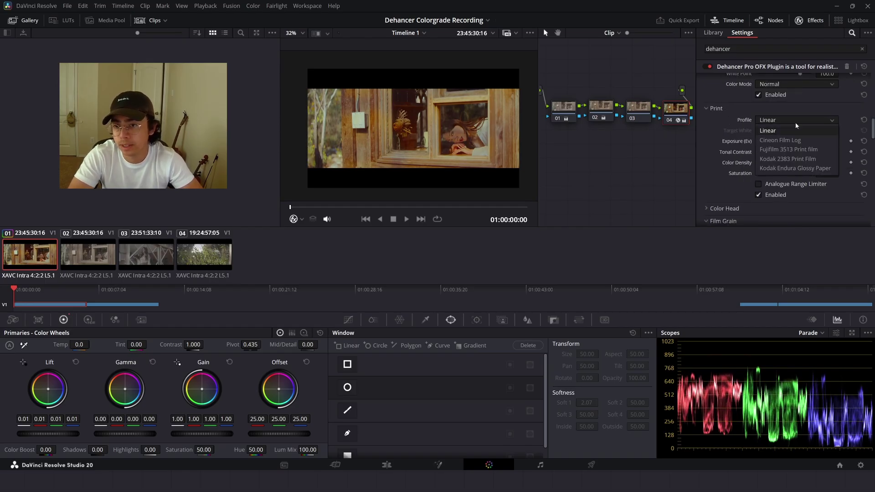
pyautogui.click(784, 160)
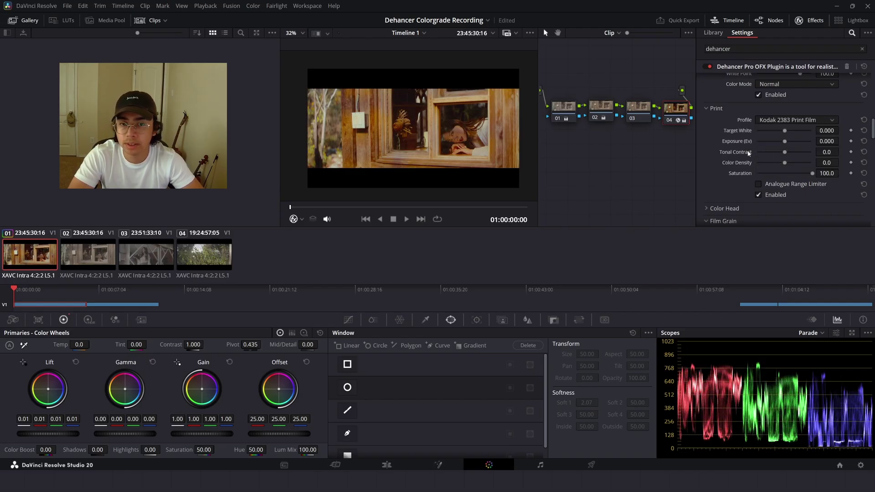
pyautogui.press('p')
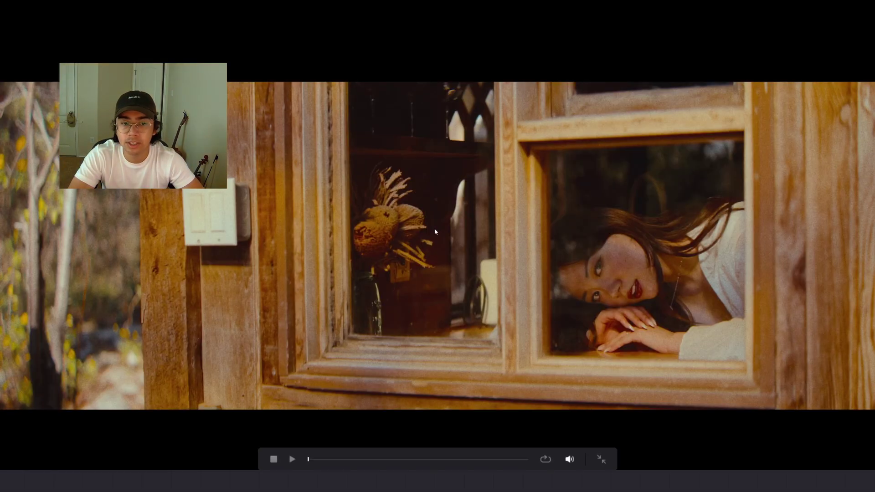
pyautogui.press('p')
# Compare Fujifilm 3513 and Kodak Endura Glossy Paper, then return to Kodak 2383 Print Film
pyautogui.click(783, 121)
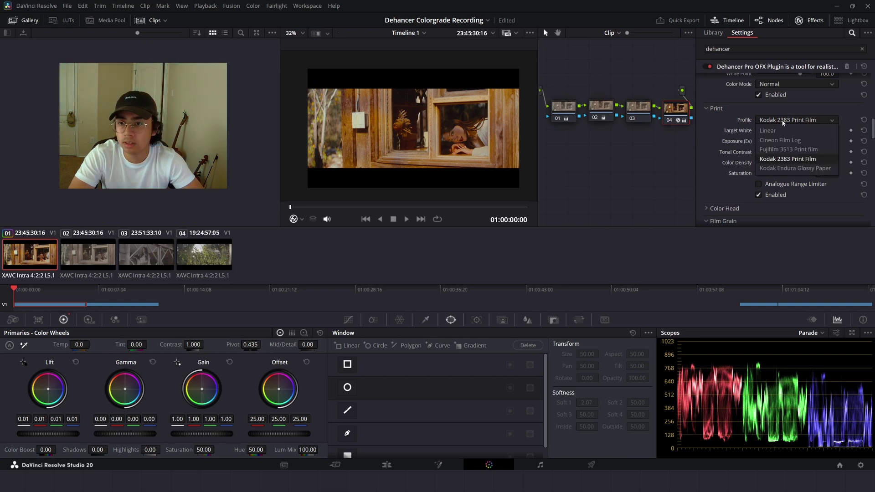
pyautogui.click(788, 149)
pyautogui.click(791, 122)
pyautogui.click(795, 166)
pyautogui.click(794, 120)
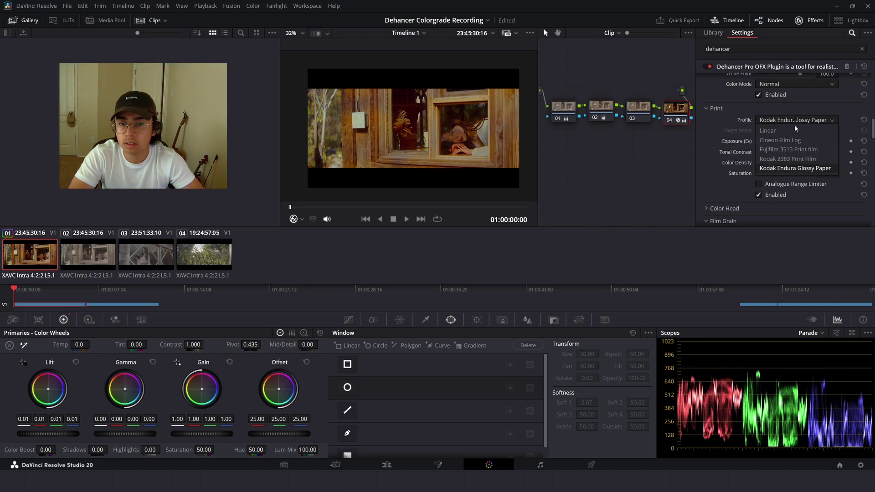
pyautogui.click(787, 158)
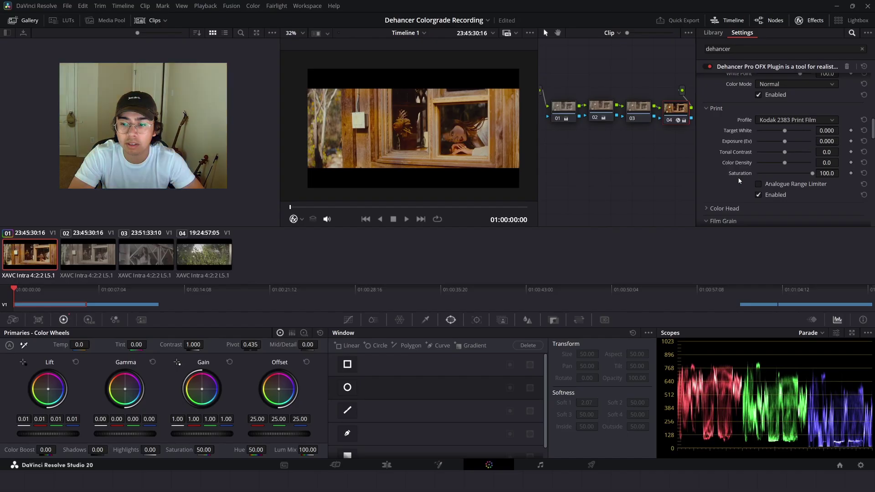
pyautogui.scroll(-3, 747, 146)
pyautogui.scroll(1, 739, 134)
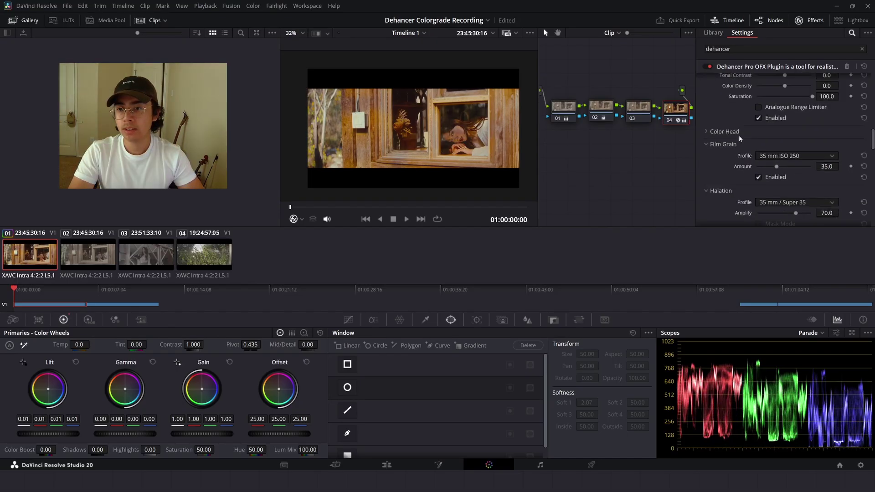
# Switch Film Grain to the 16 mm ISO 50 profile at amount 25.0 and preview it
pyautogui.click(791, 158)
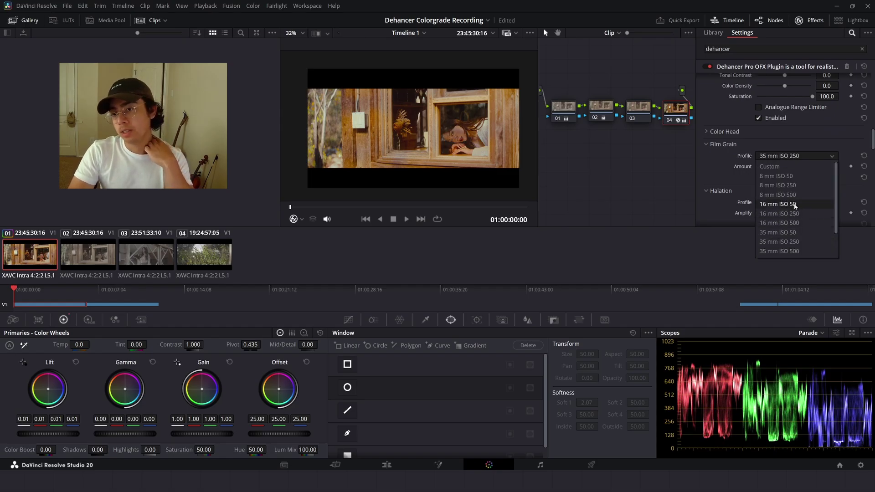
pyautogui.click(780, 205)
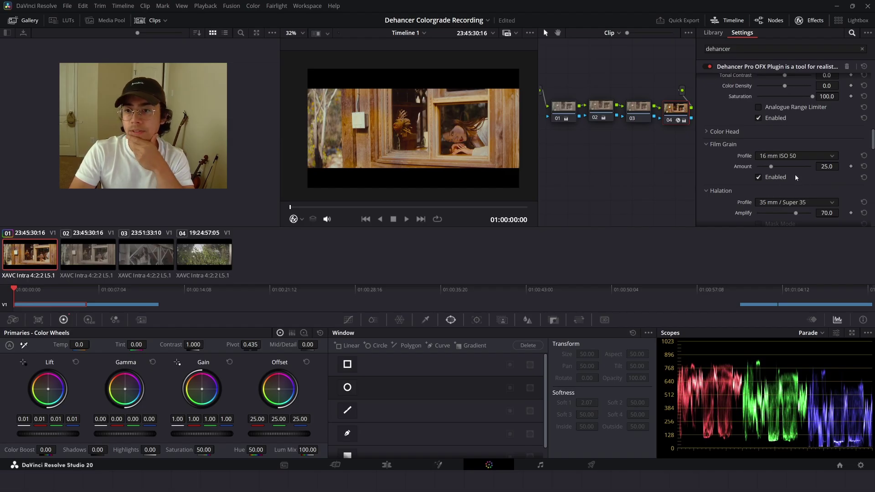
pyautogui.hotkey('ctrl', 'f')
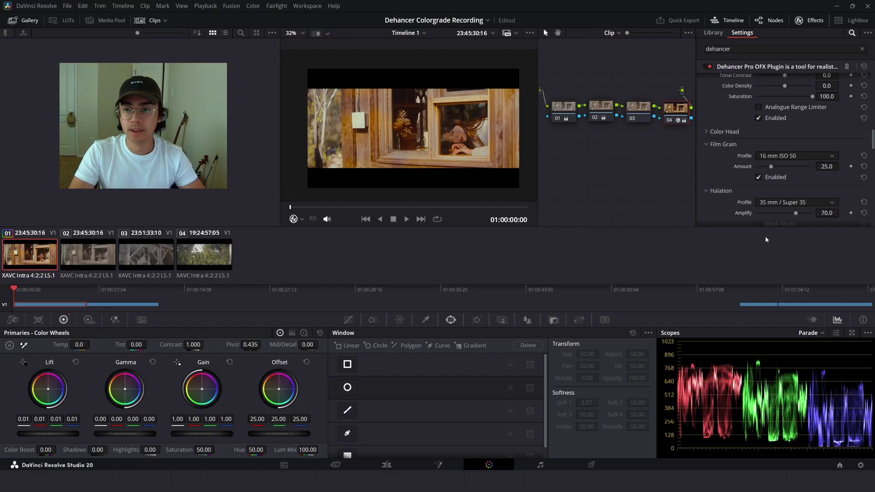
pyautogui.scroll(-2, 756, 166)
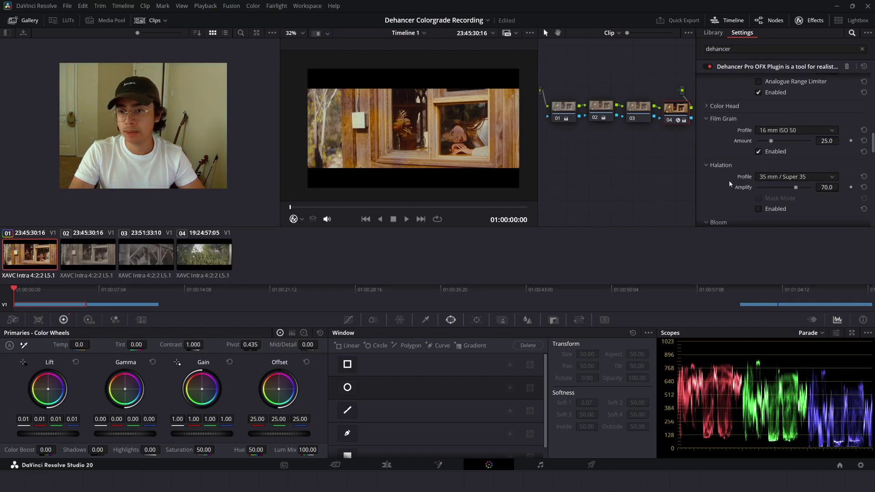
# Apply the 16 mm / Super 16 No Remjet halation at Amplify 38.0, checking its mask
pyautogui.click(794, 182)
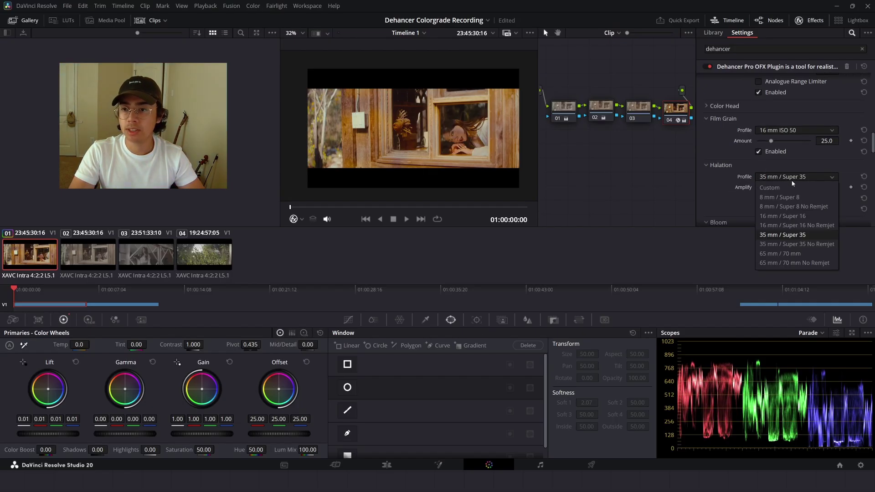
pyautogui.click(797, 225)
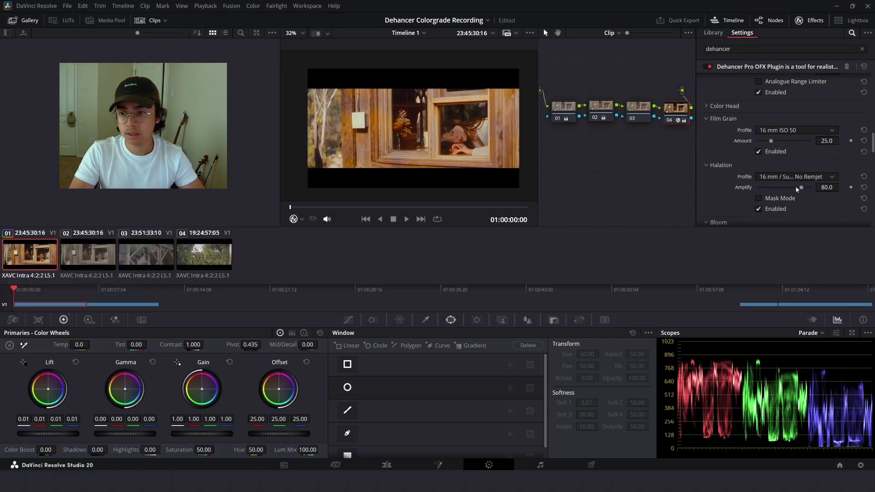
pyautogui.click(758, 199)
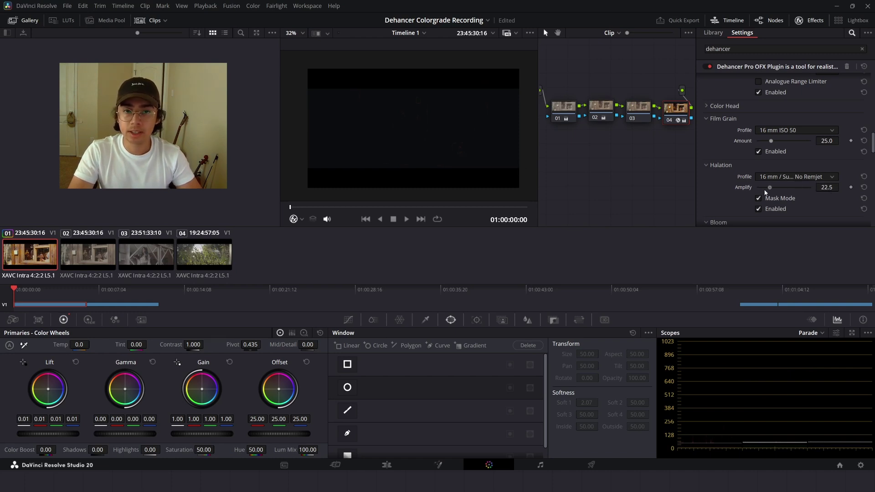
pyautogui.scroll(5, 498, 146)
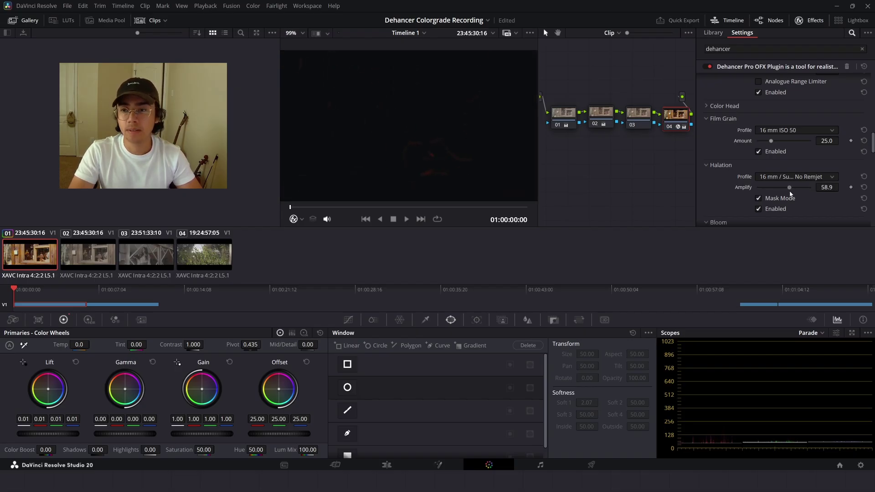
pyautogui.hotkey('shift', 'z')
pyautogui.scroll(-5, 775, 173)
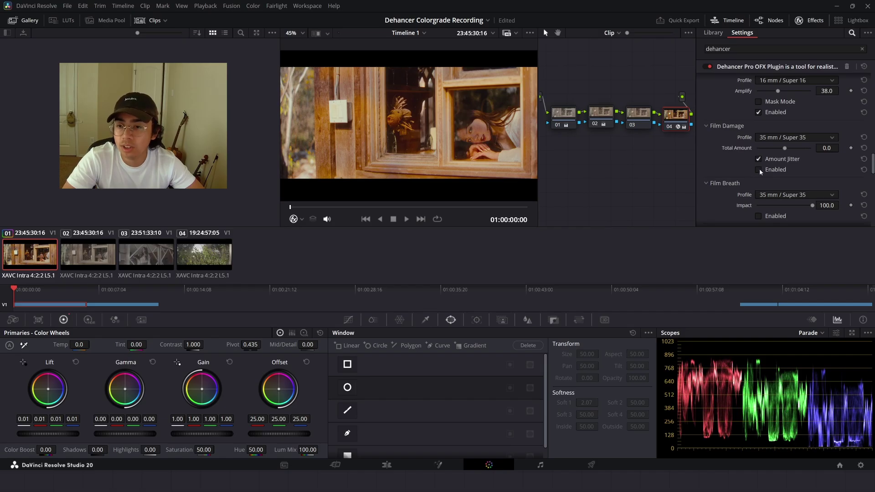
# Set the Film Damage profile to 16 mm / Super 16
pyautogui.click(779, 142)
pyautogui.click(784, 157)
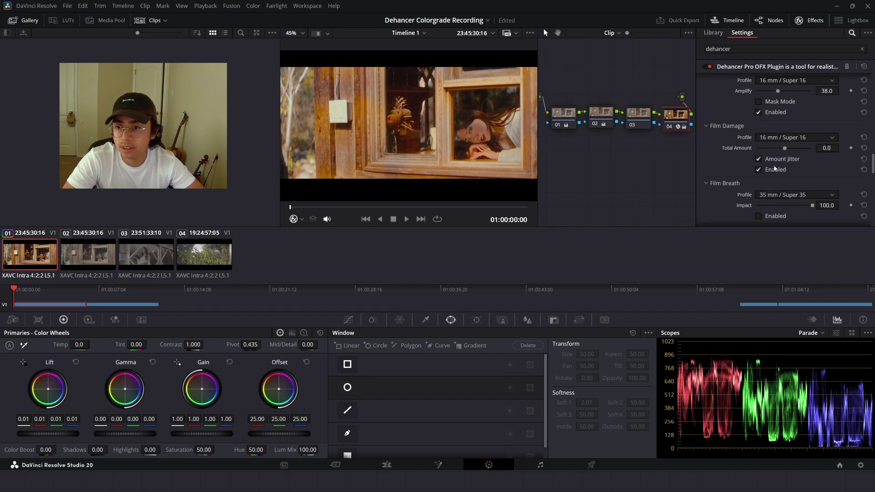
pyautogui.scroll(-1, 726, 148)
pyautogui.scroll(-1, 736, 182)
pyautogui.scroll(-2, 742, 178)
# Enable the vignette at Exposure -0.250, Size 50.0, Feather 100.0 and preview its mask
pyautogui.scroll(2, 742, 157)
pyautogui.scroll(-2, 743, 158)
pyautogui.scroll(-3, 728, 141)
pyautogui.scroll(-3, 734, 141)
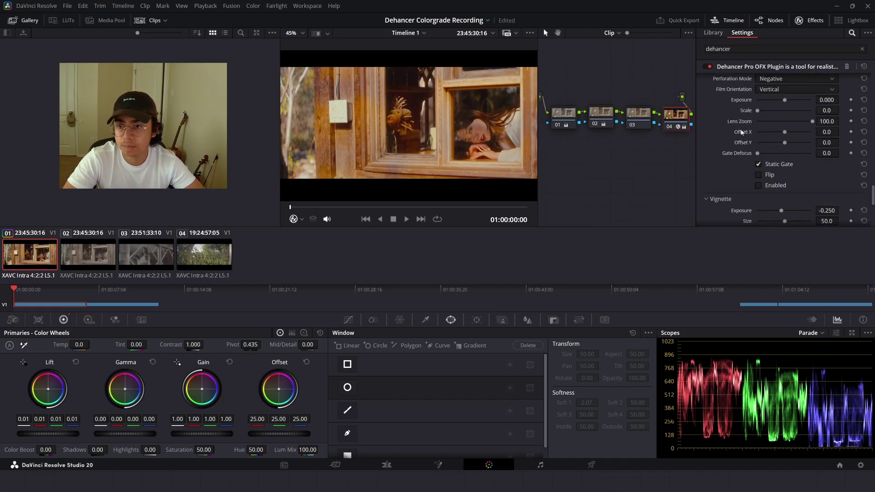
pyautogui.scroll(-3, 740, 145)
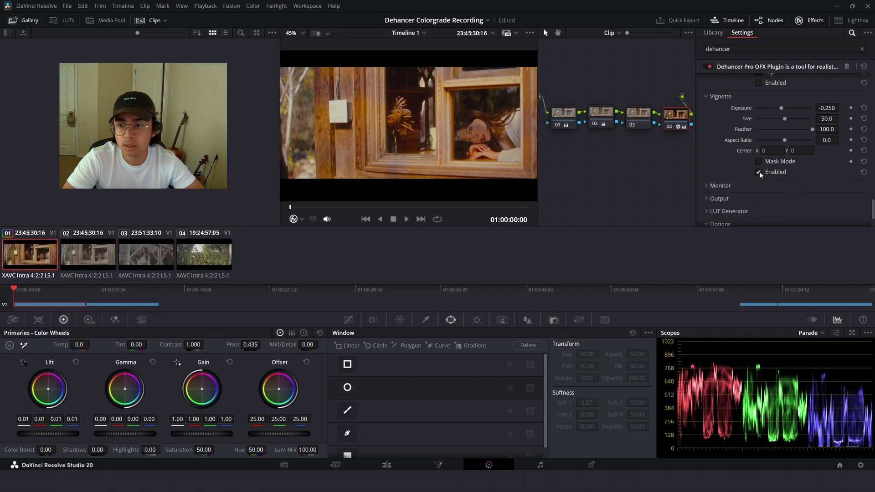
pyautogui.click(759, 161)
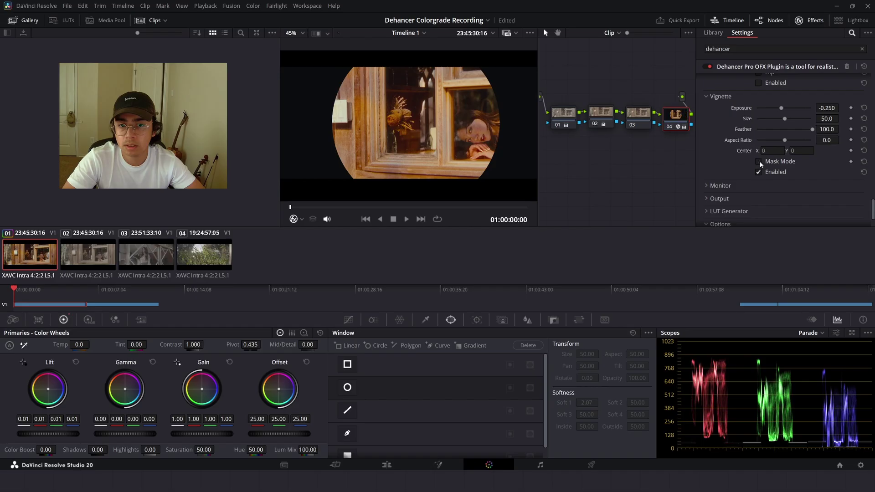